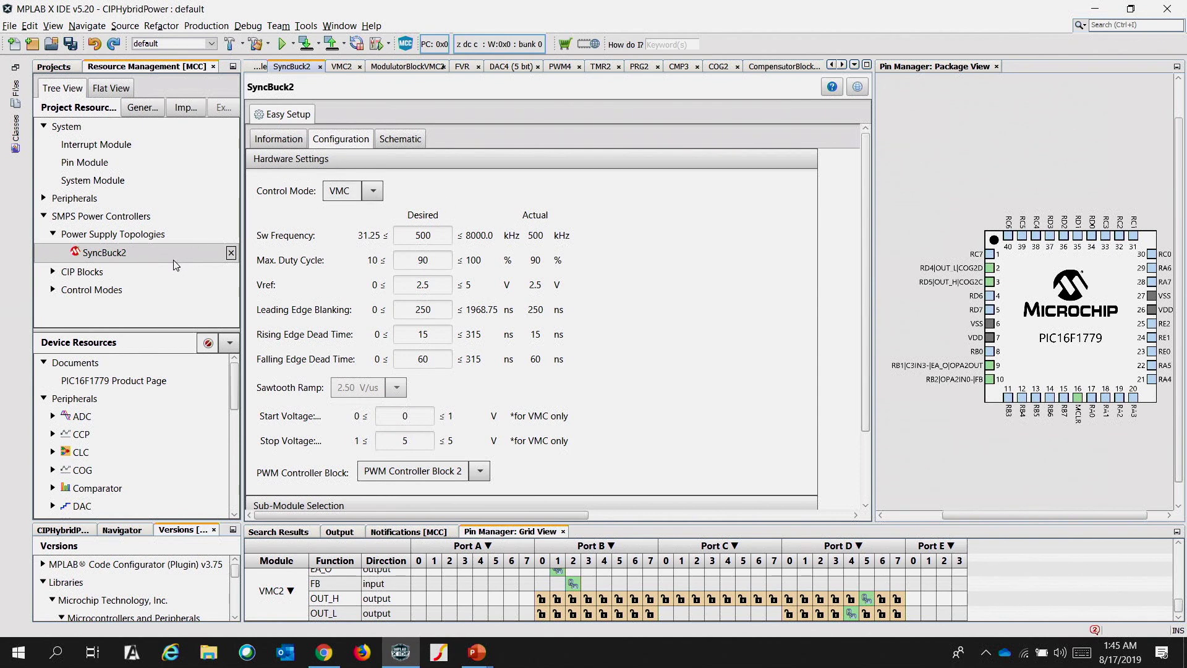
Set the SyncBuck2 control mode to PCMC and expand the CIP Blocks group.
left_click(371, 194)
left_click(361, 211)
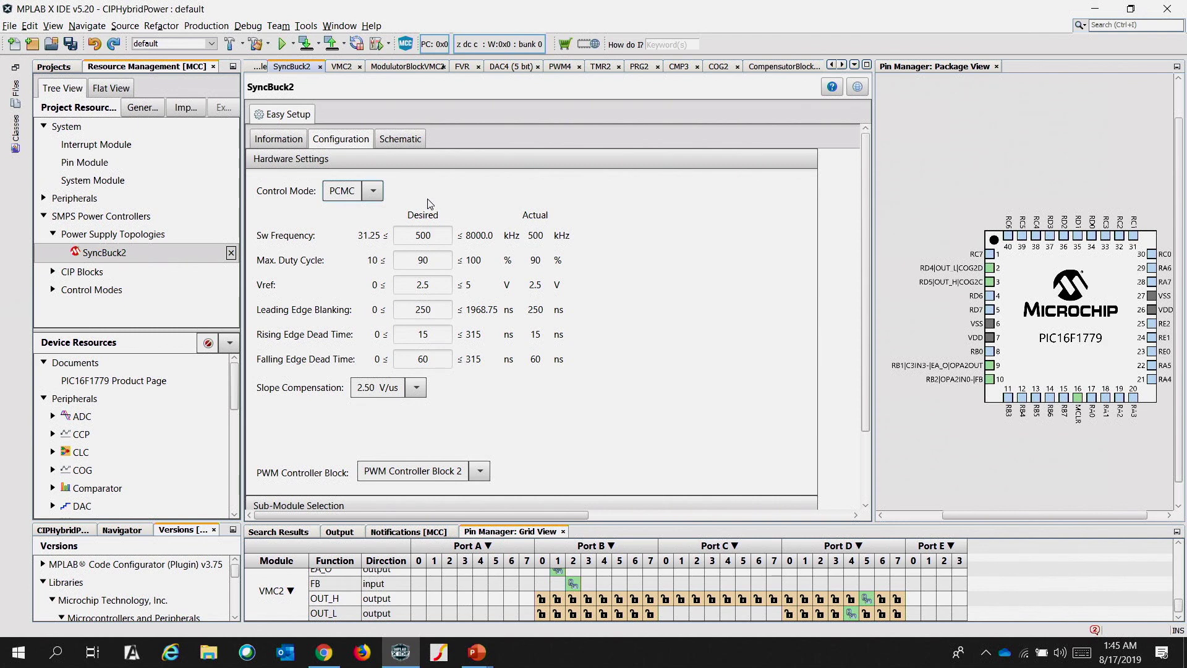
left_click(53, 272)
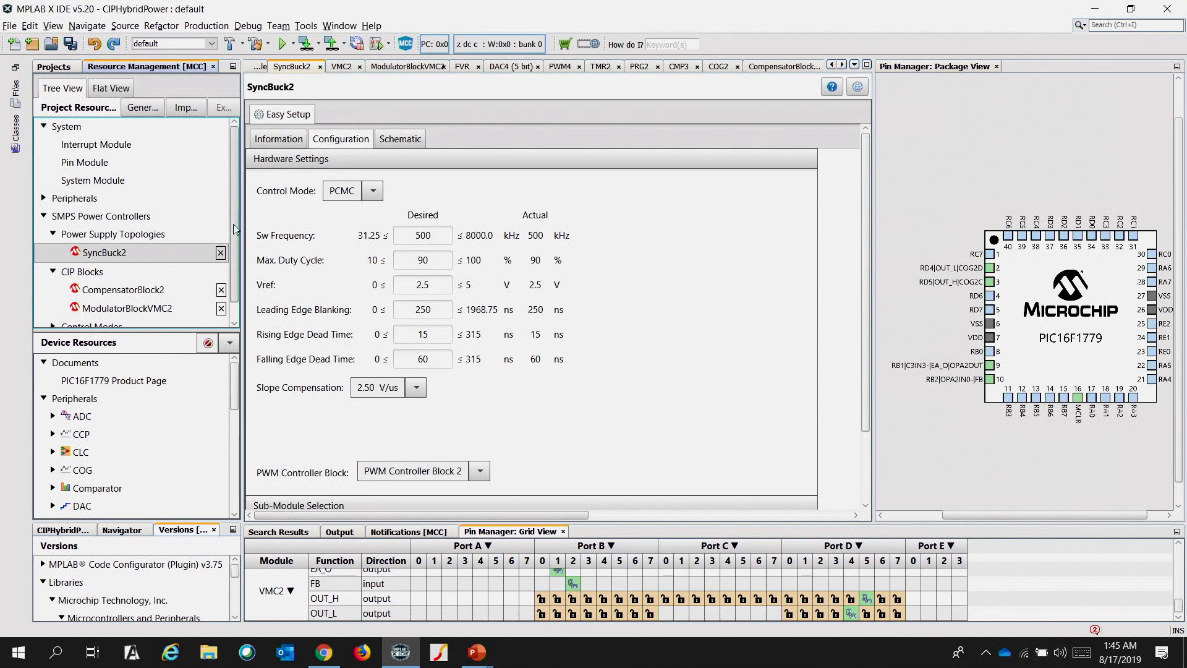
left_click_drag(235, 225, 238, 259)
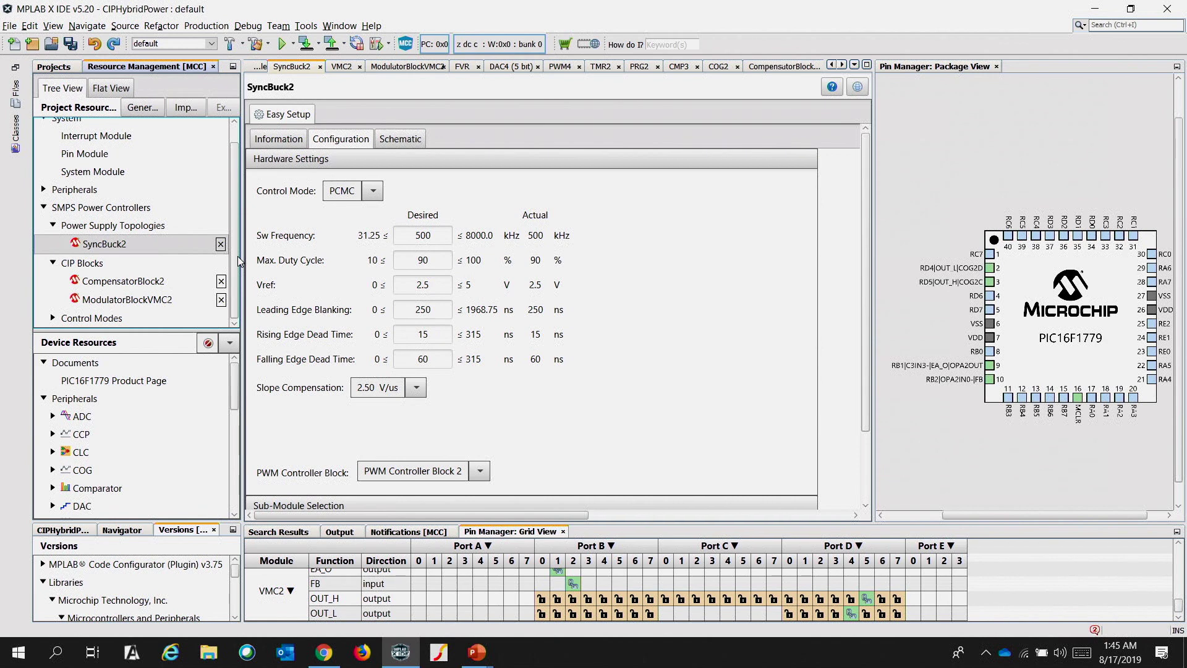
Delete the VMC2 module under Control Modes, confirming the removal alert.
left_click(54, 263)
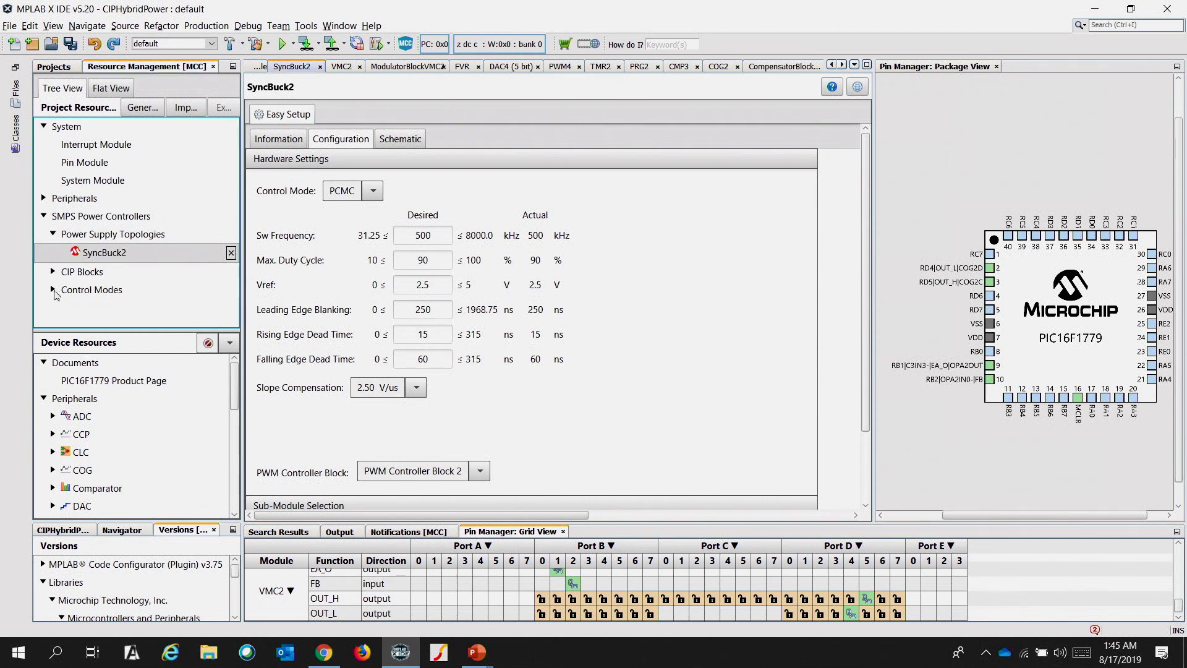
left_click(53, 235)
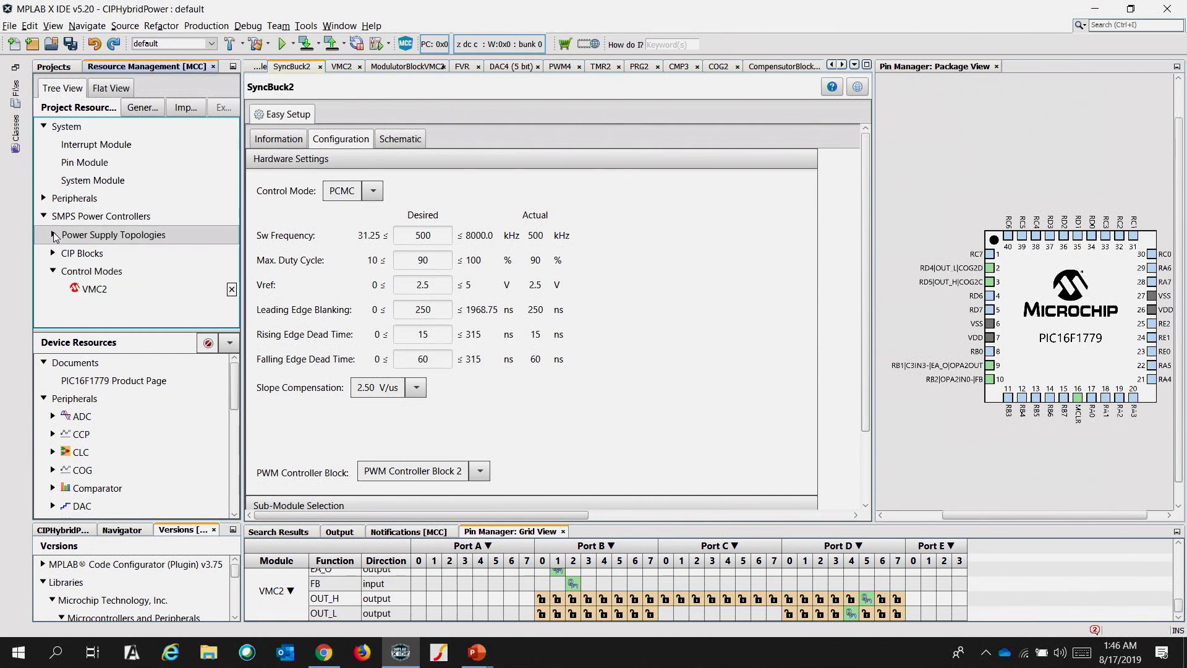
left_click(232, 289)
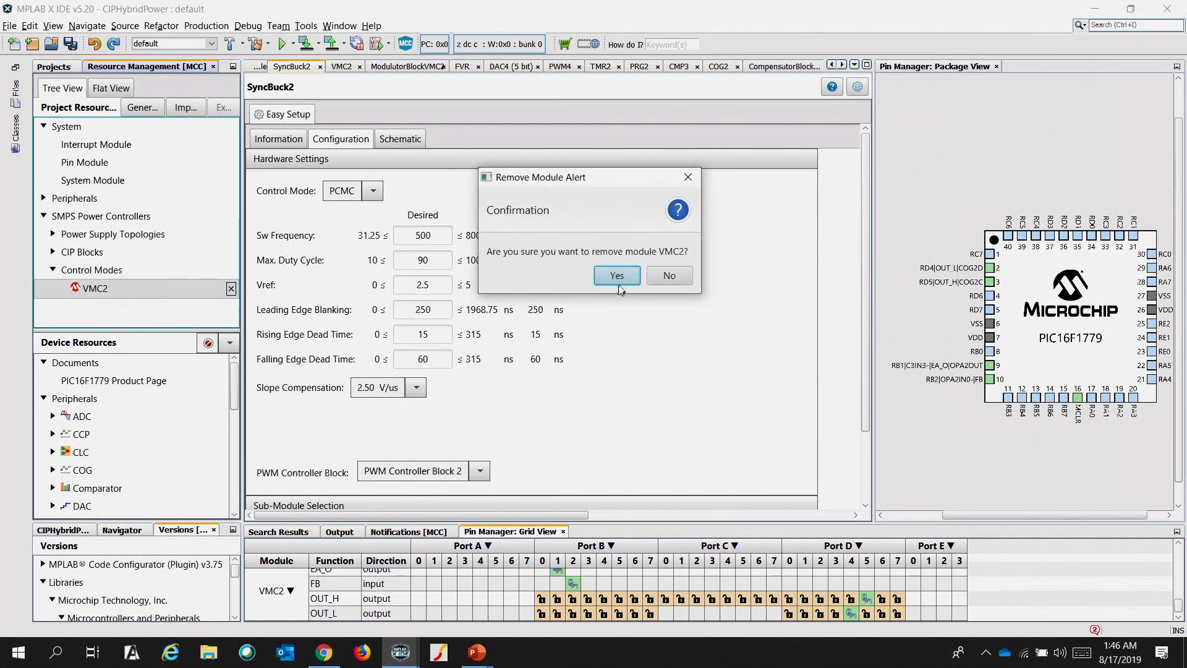
left_click(619, 279)
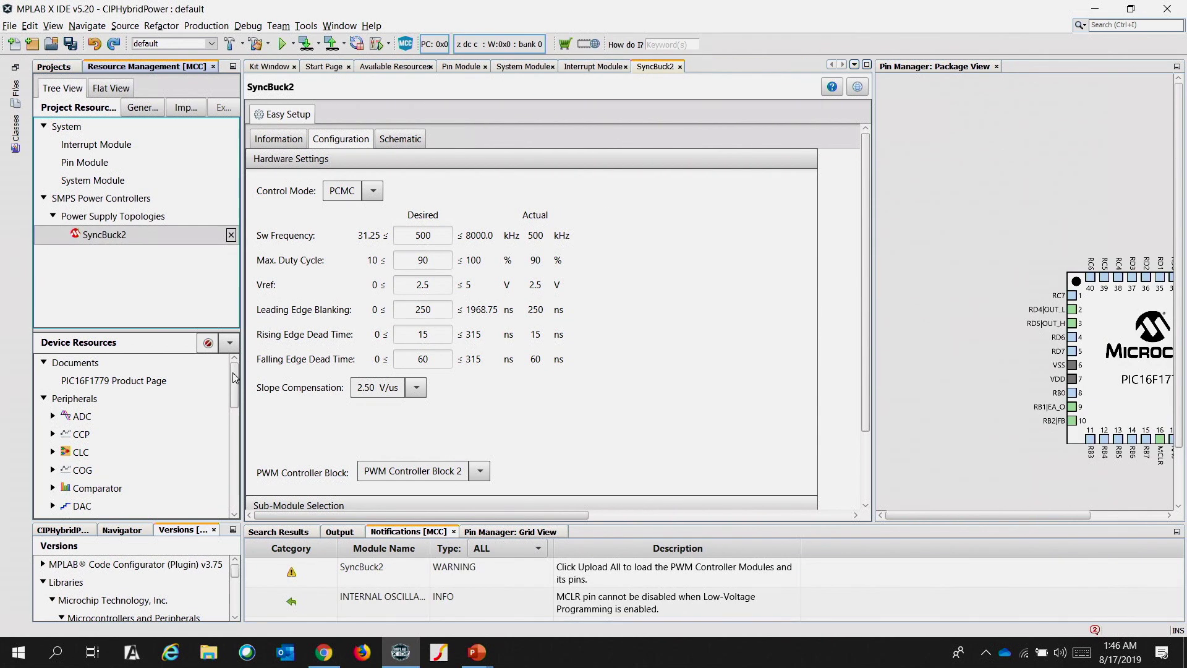
left_click_drag(236, 371, 235, 500)
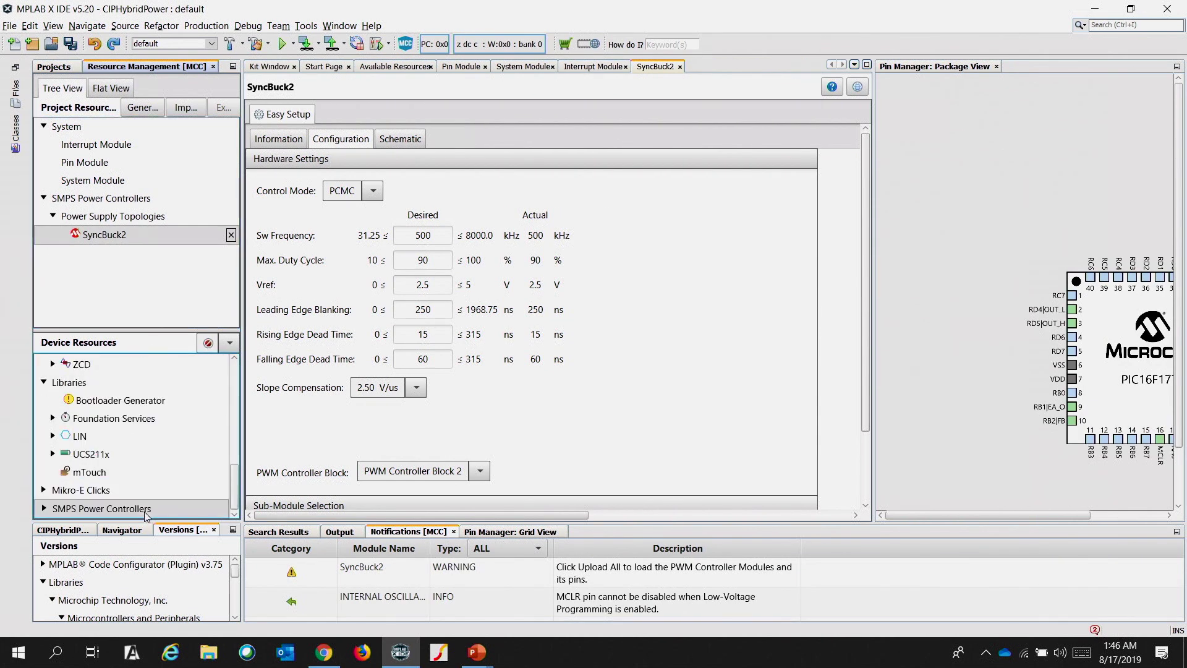
left_click(102, 436)
Add PCMC3 with Half-Bridge PWM mode and soft start, then upload all its submodules.
double_click(92, 491)
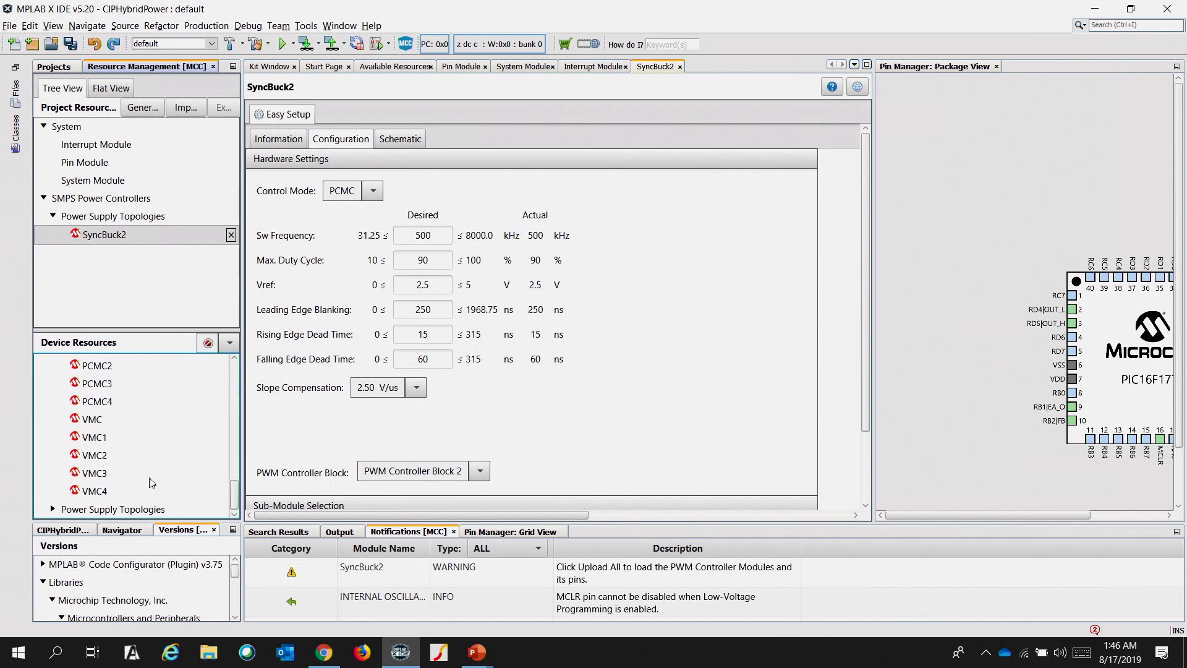
double_click(96, 384)
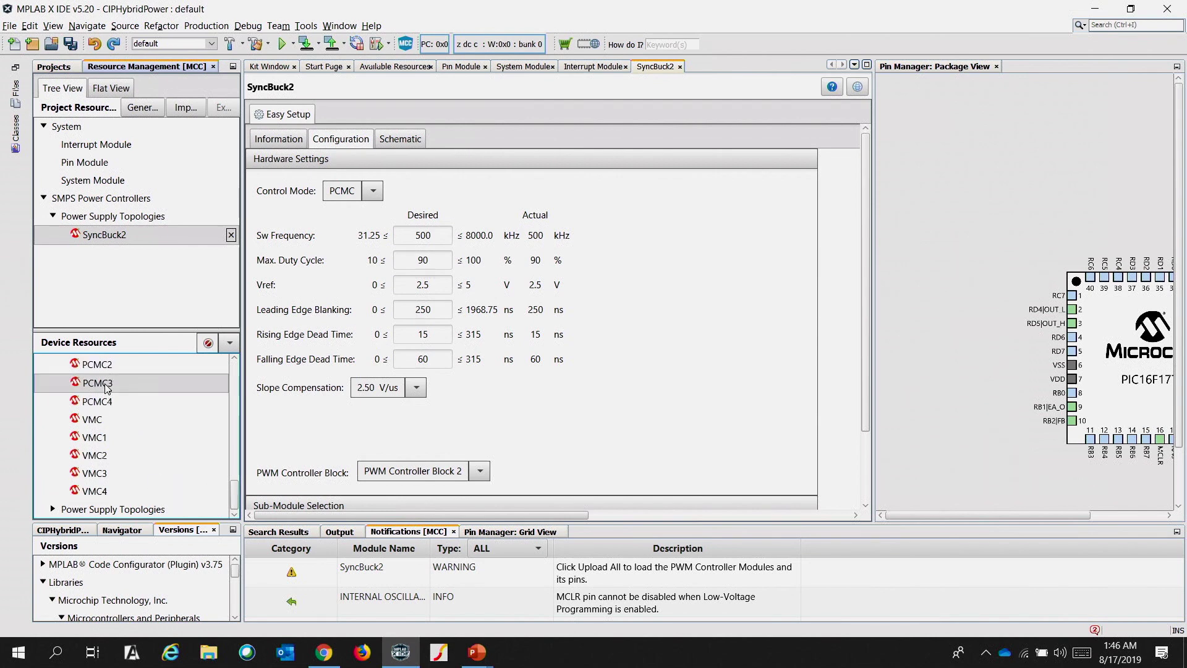
left_click(341, 139)
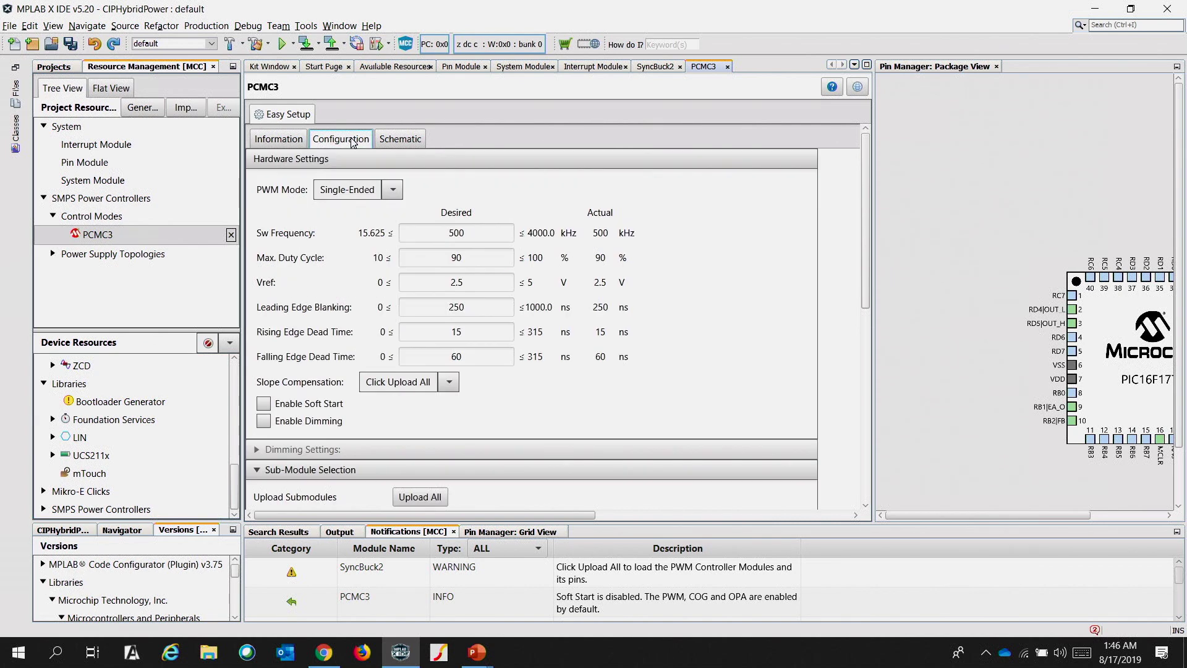
left_click(393, 190)
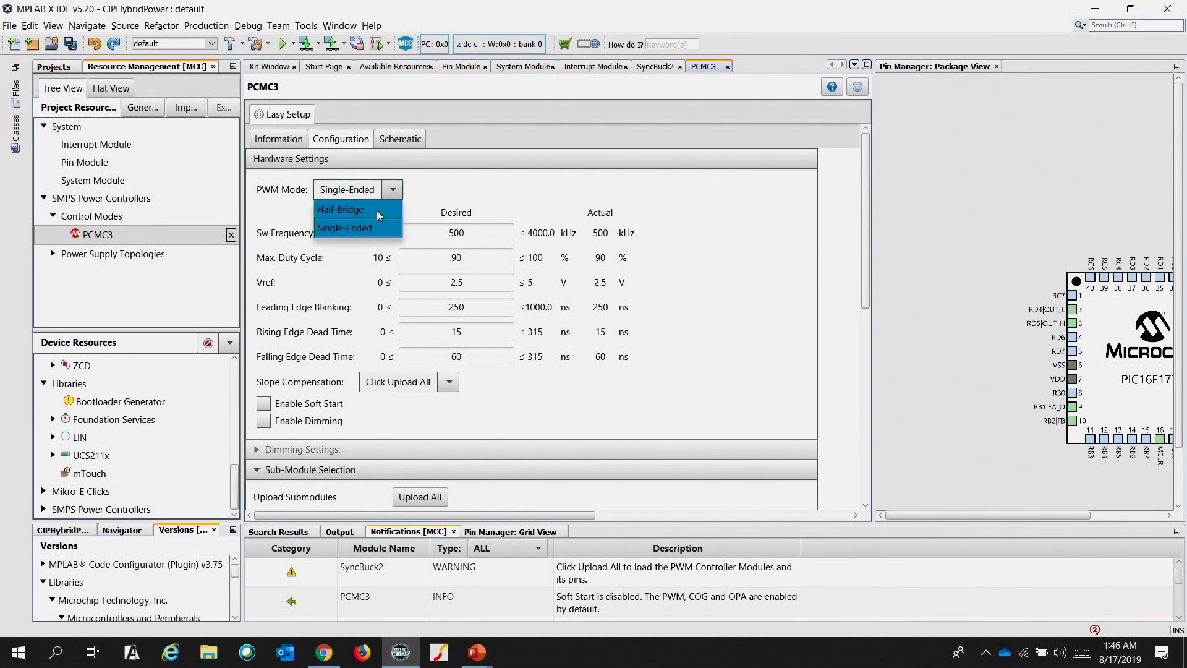
left_click(376, 211)
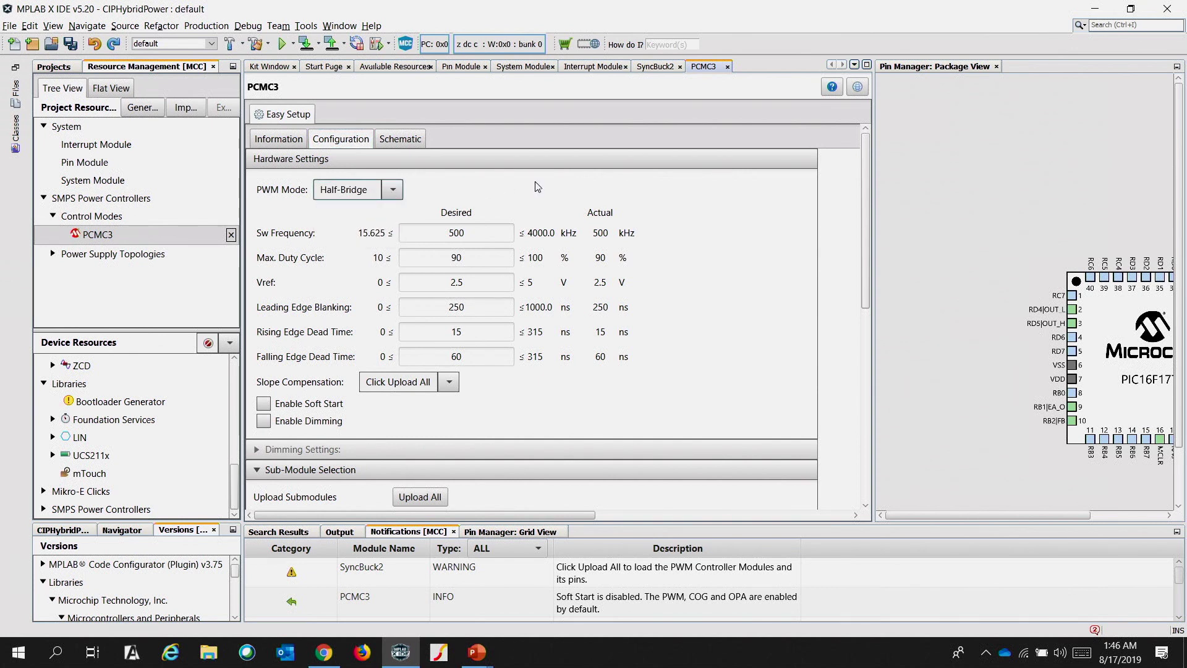
left_click_drag(865, 182, 860, 186)
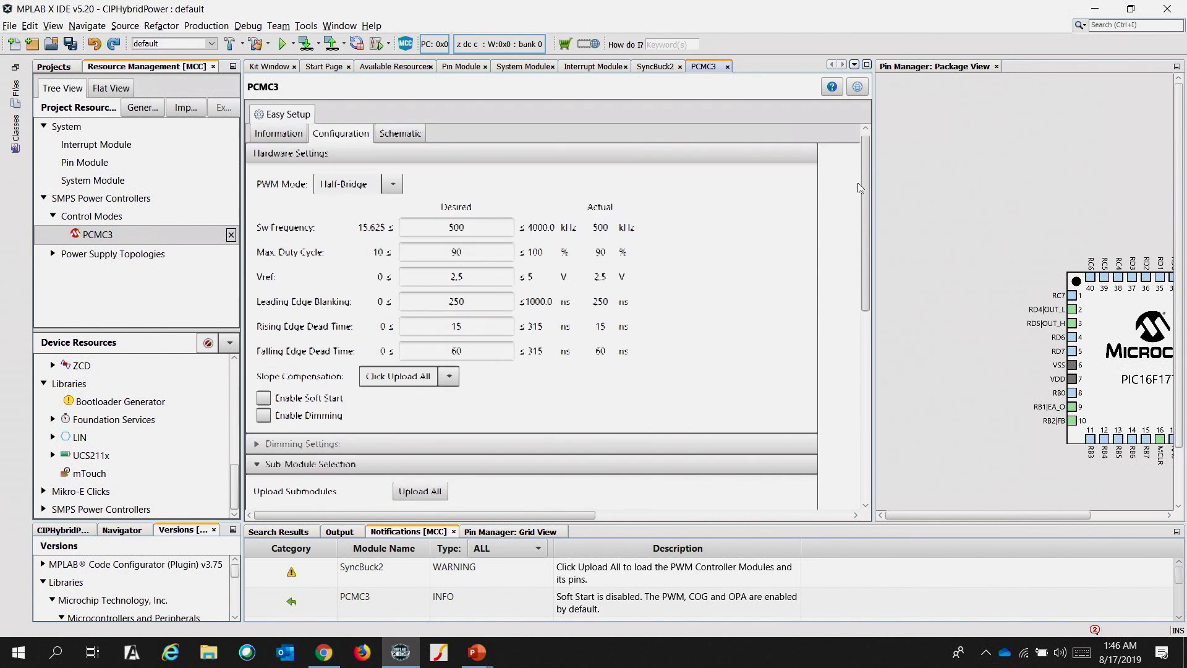
scroll(859, 189, "down", 1)
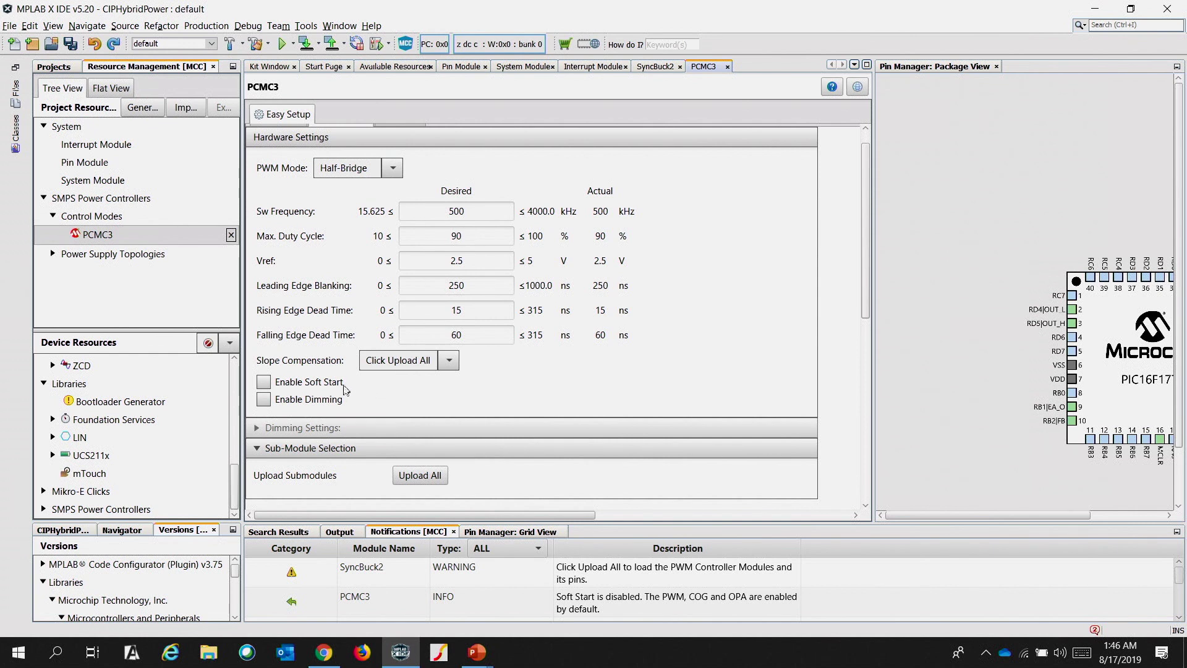
left_click(264, 382)
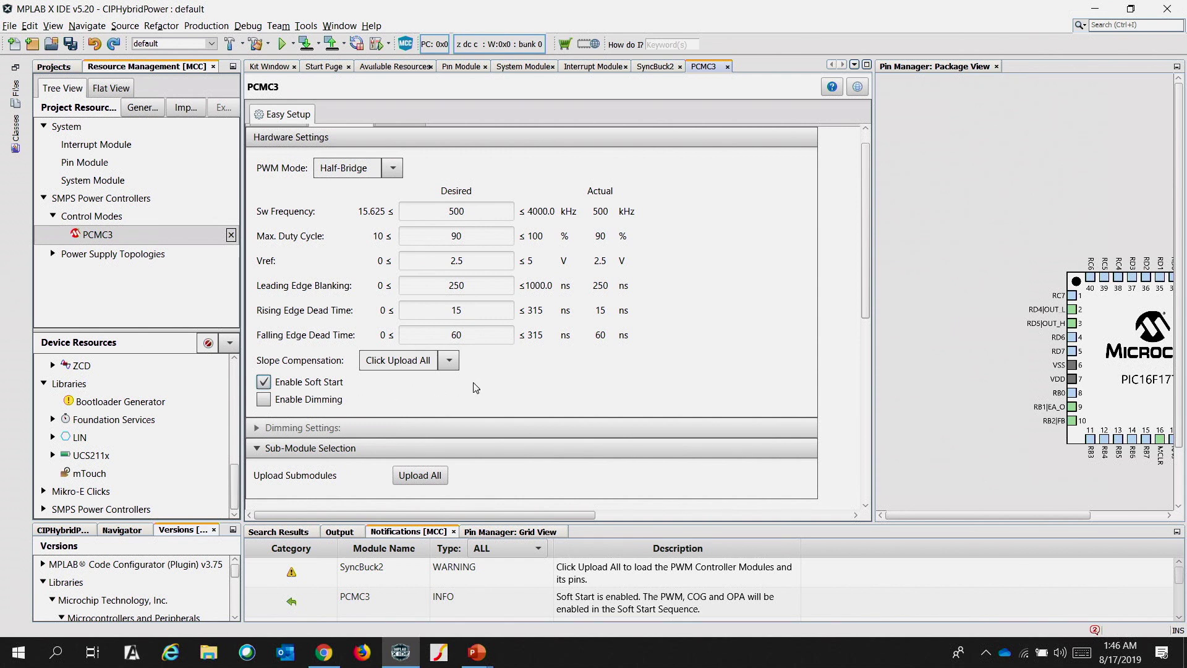
left_click(420, 474)
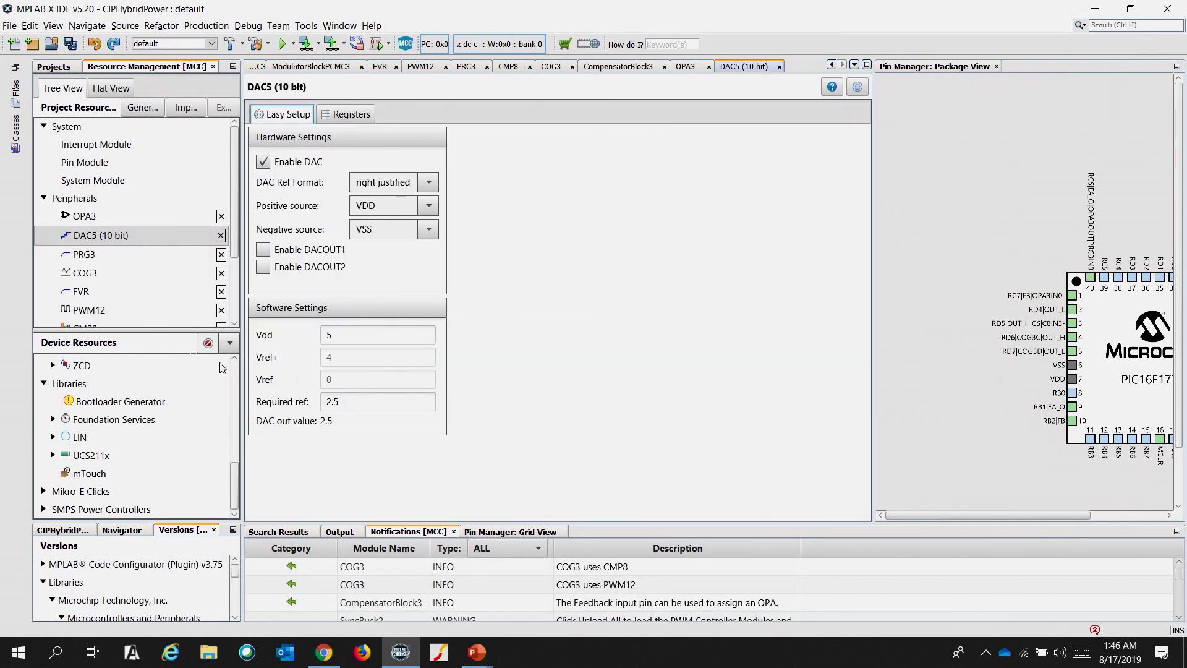
In the Pin Manager grid, assign PCMC3 CS to RD3, OUT_H to RD5, OUT_L to RD4.
left_click(43, 198)
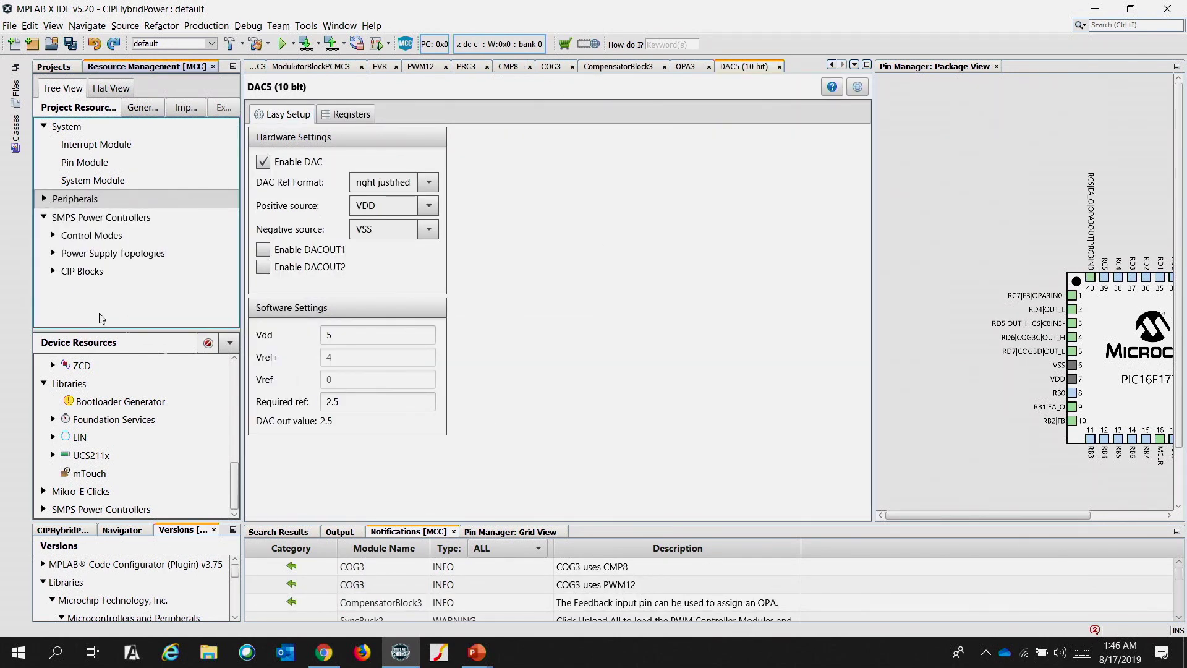
left_click(511, 531)
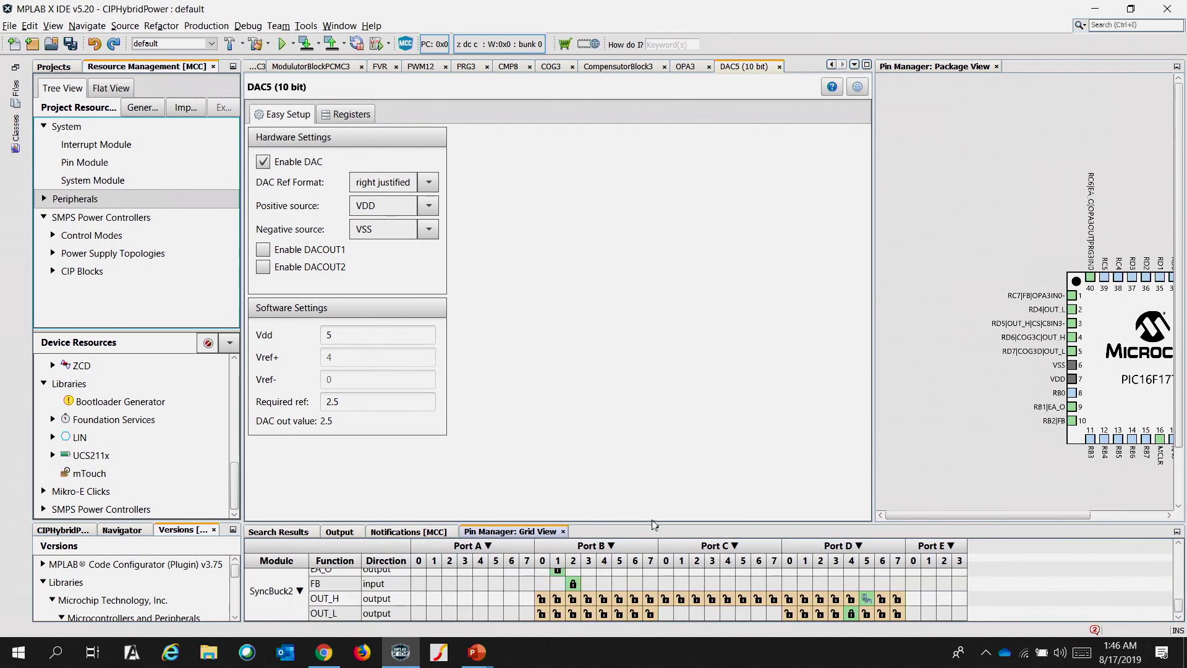
left_click_drag(651, 525, 639, 385)
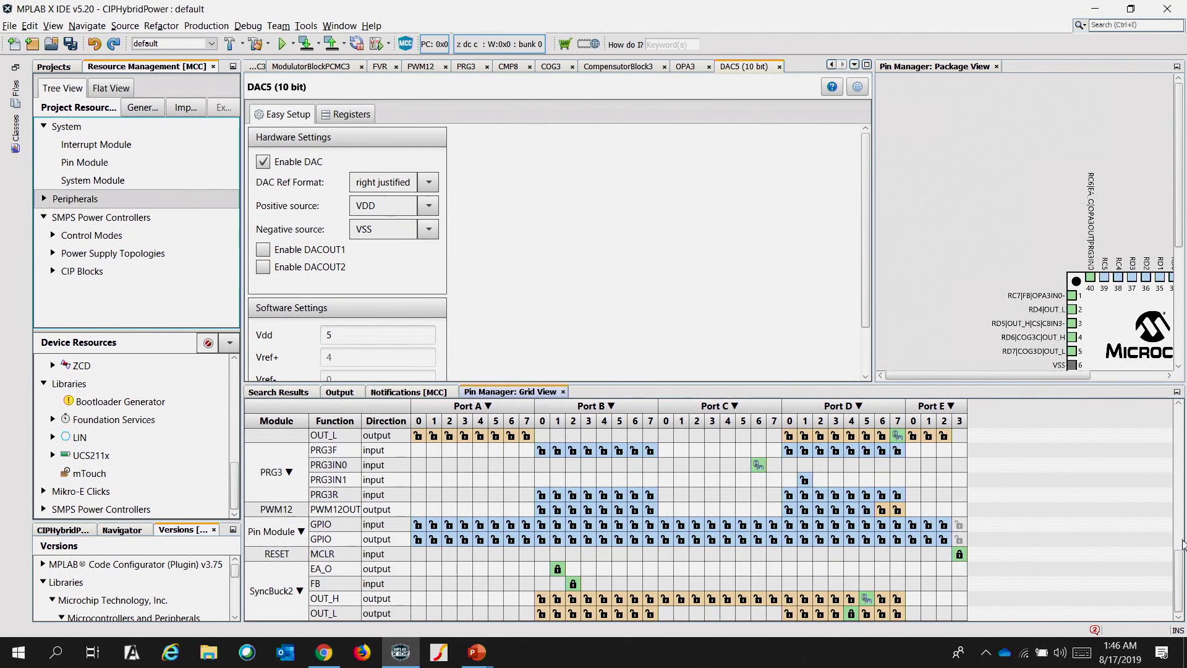
left_click_drag(1180, 564, 1174, 532)
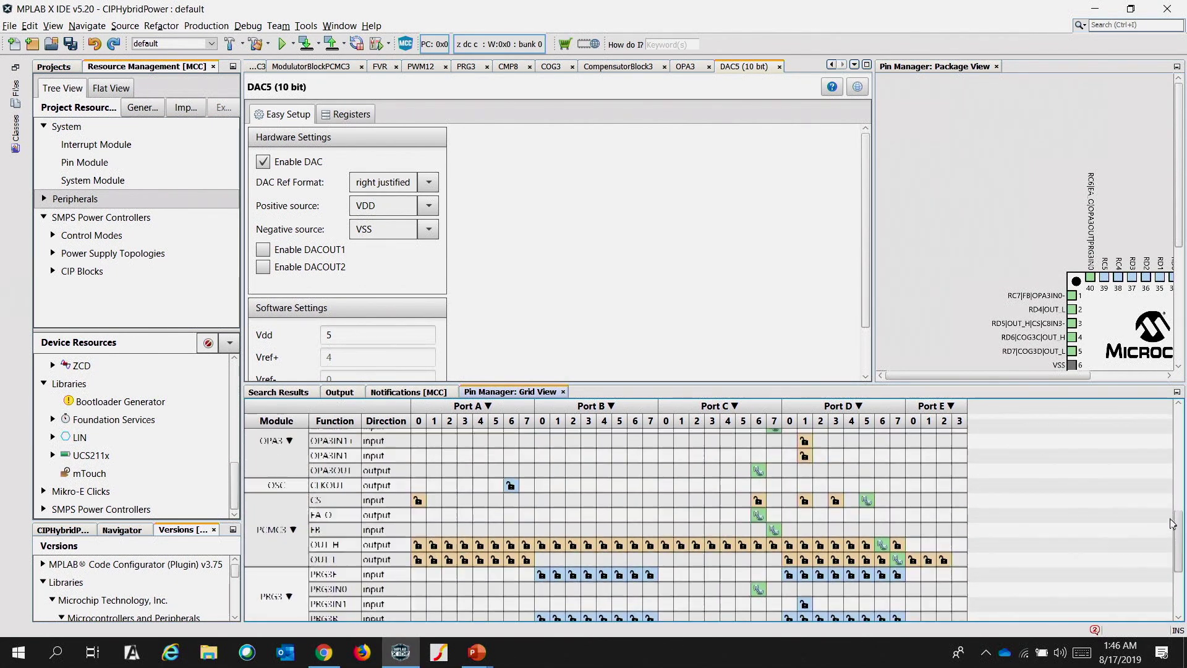
scroll(1173, 524, "up", 2)
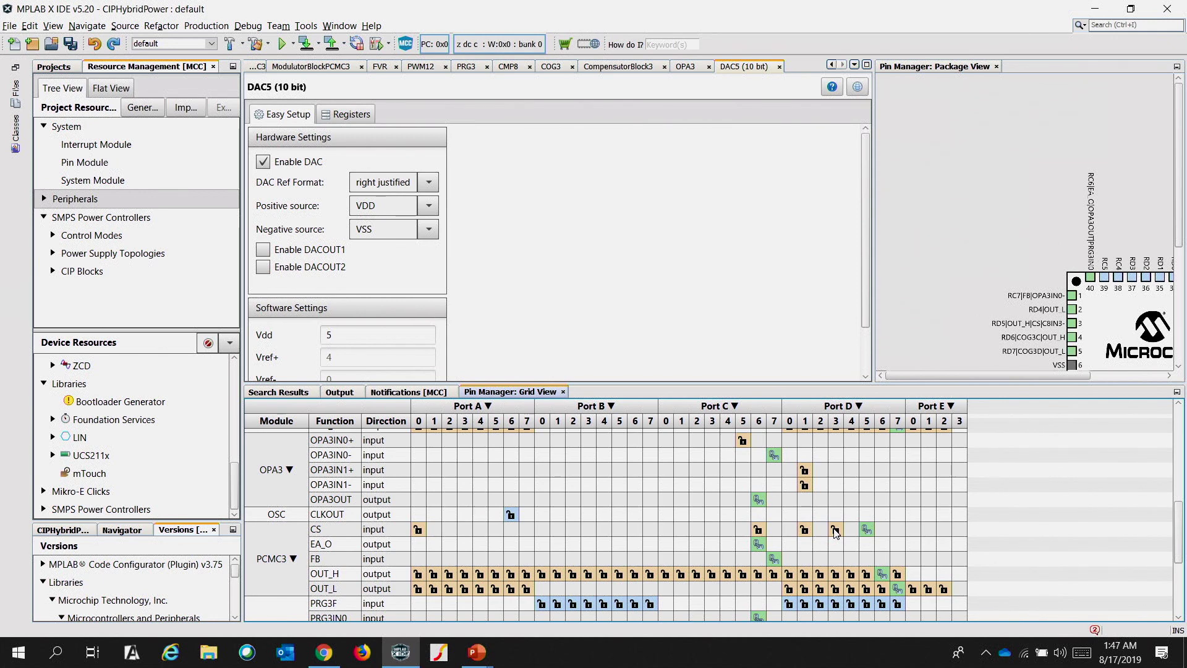
left_click(836, 530)
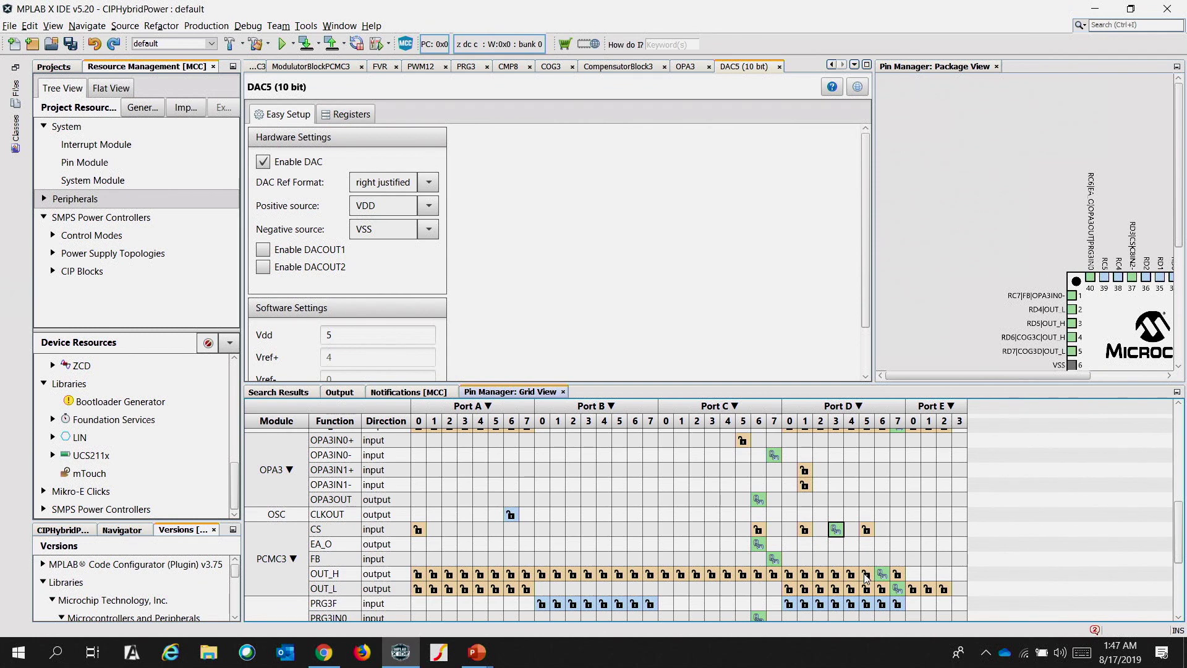
left_click(867, 574)
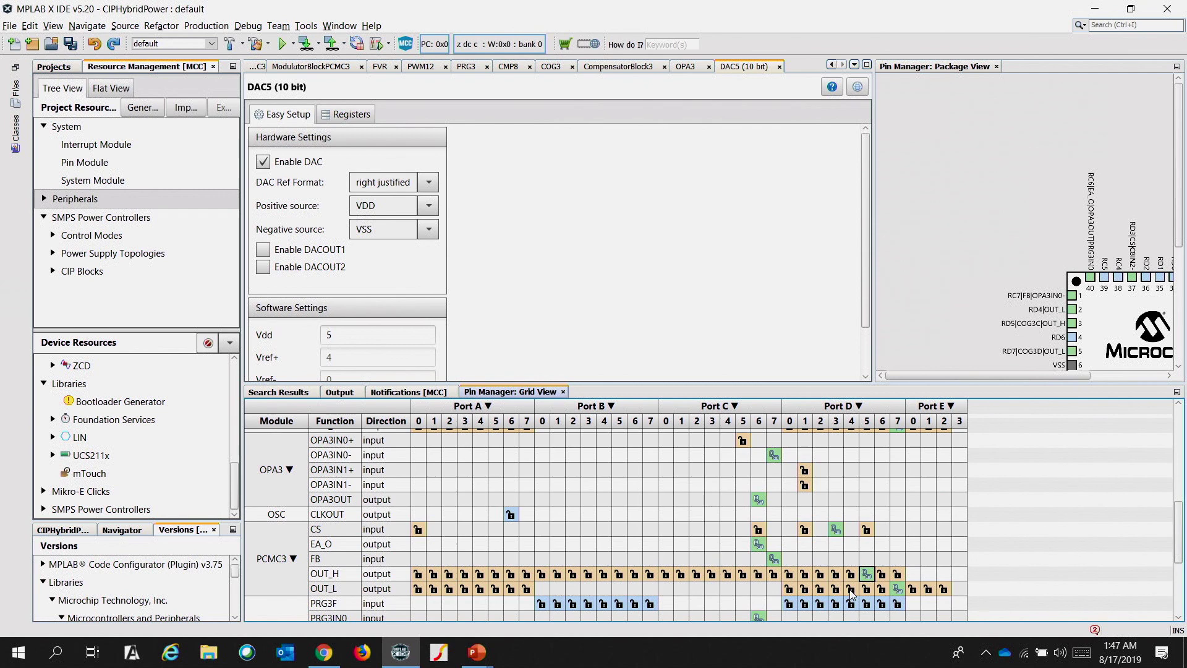
left_click(851, 589)
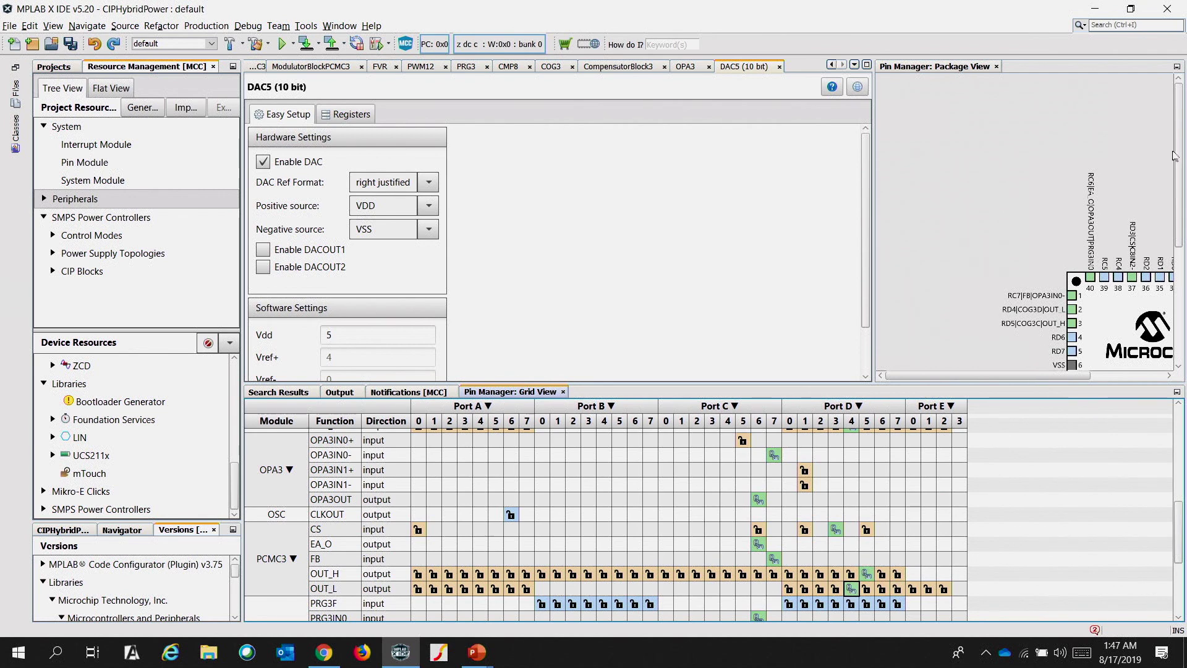
left_click_drag(1180, 156, 1180, 219)
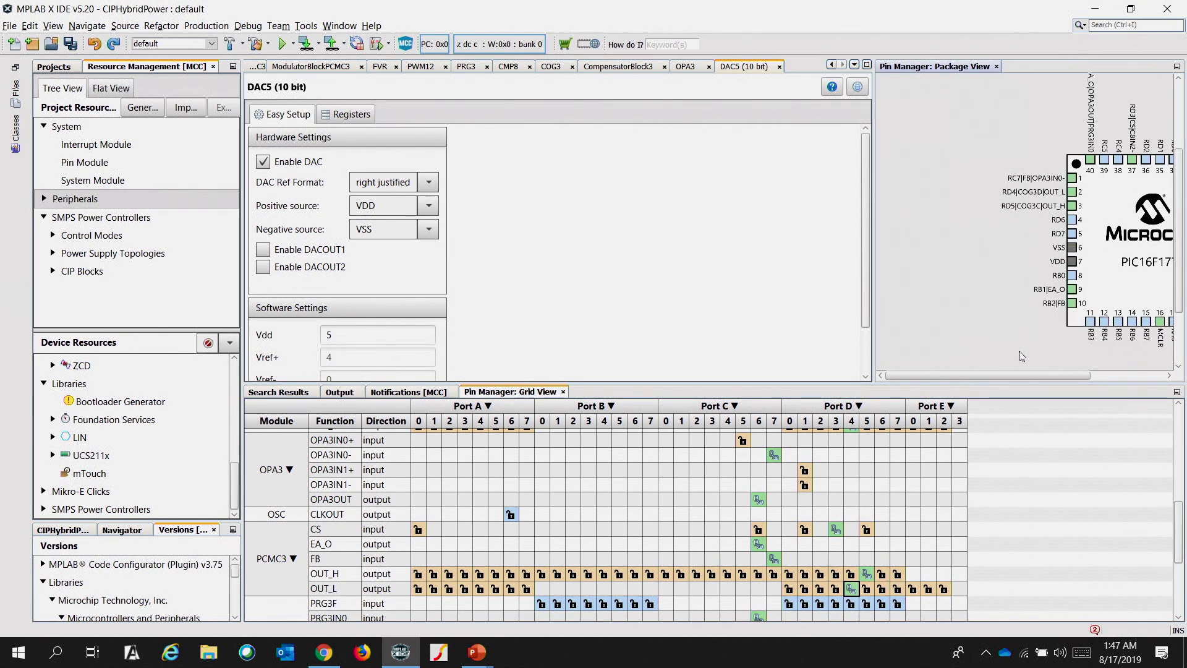
left_click_drag(1014, 375, 1057, 376)
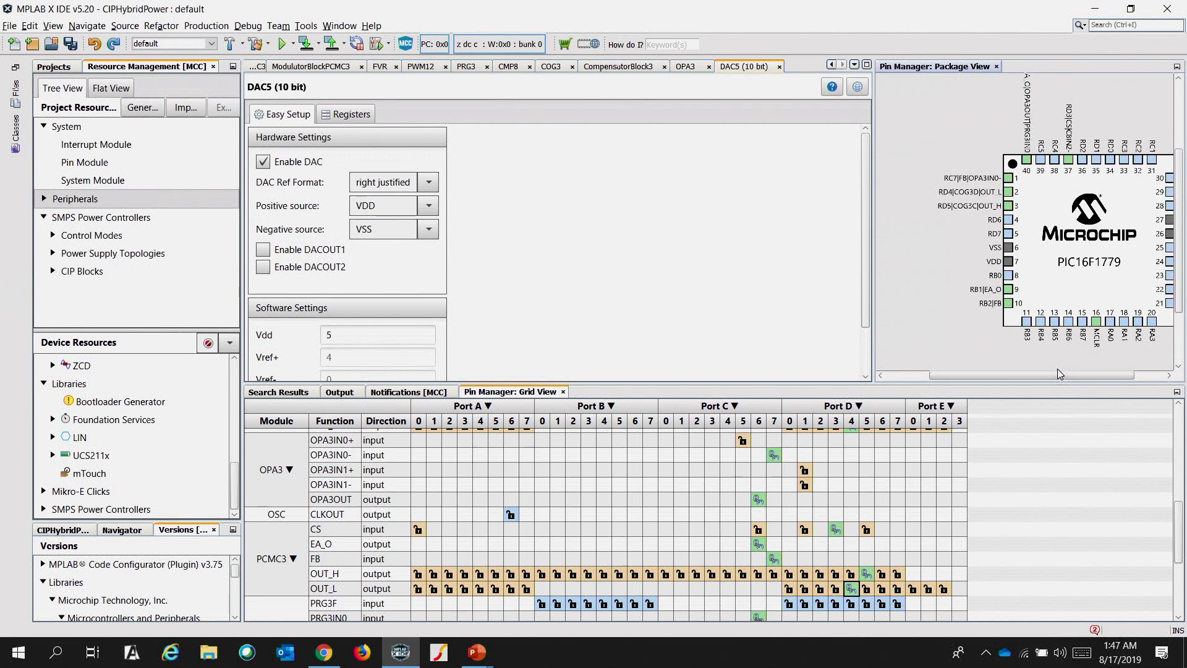
Generate the MCC code, then clean-build CIPHybridPower and program the device.
left_click(142, 107)
left_click(617, 292)
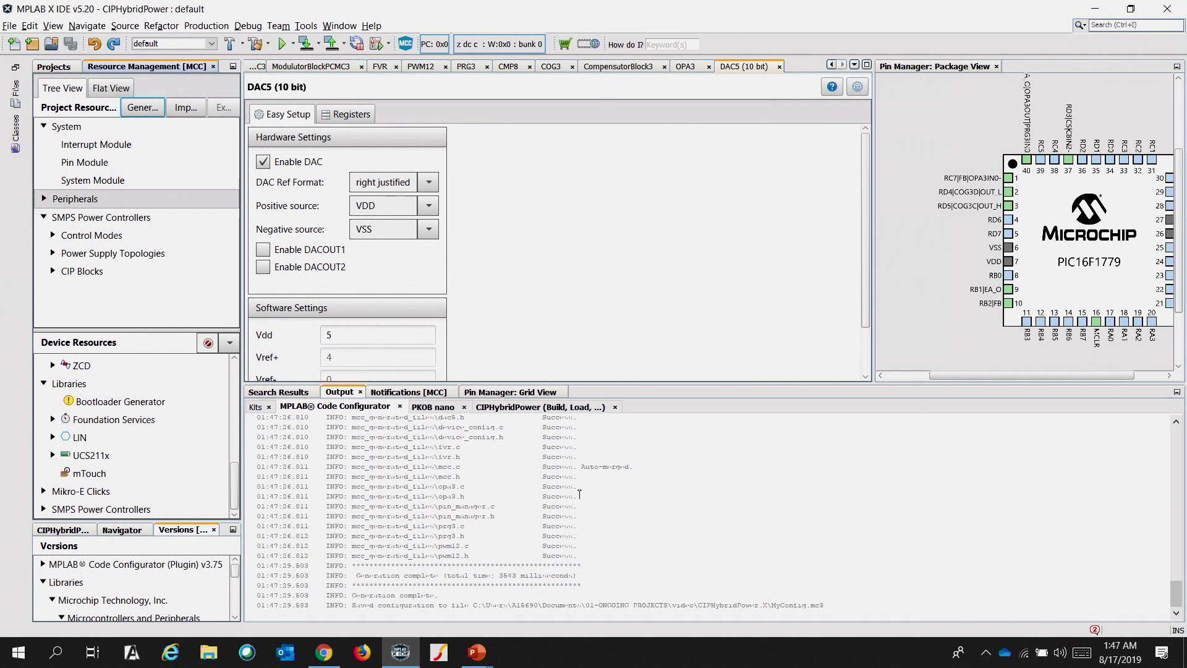
left_click(258, 43)
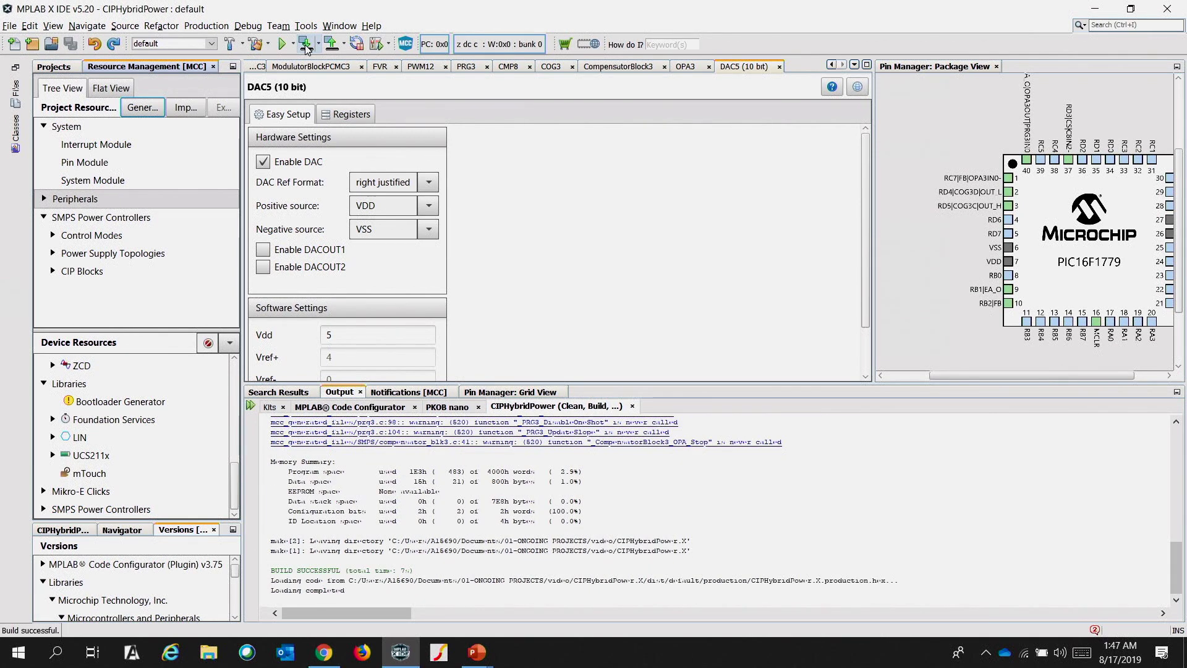
left_click(305, 45)
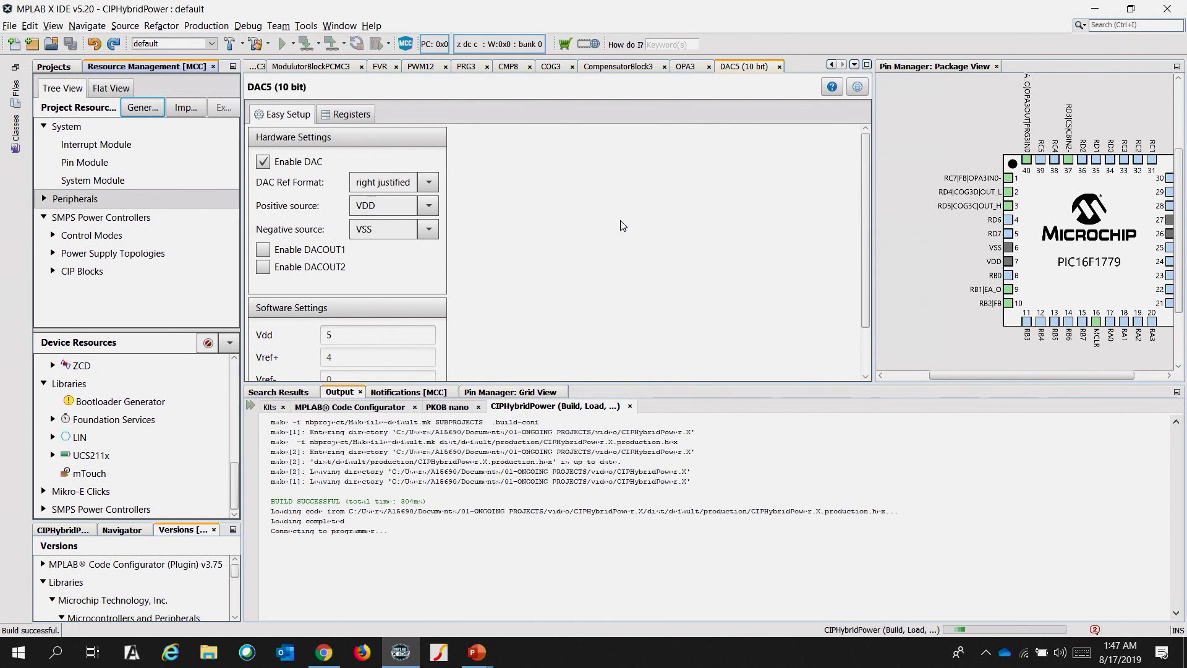
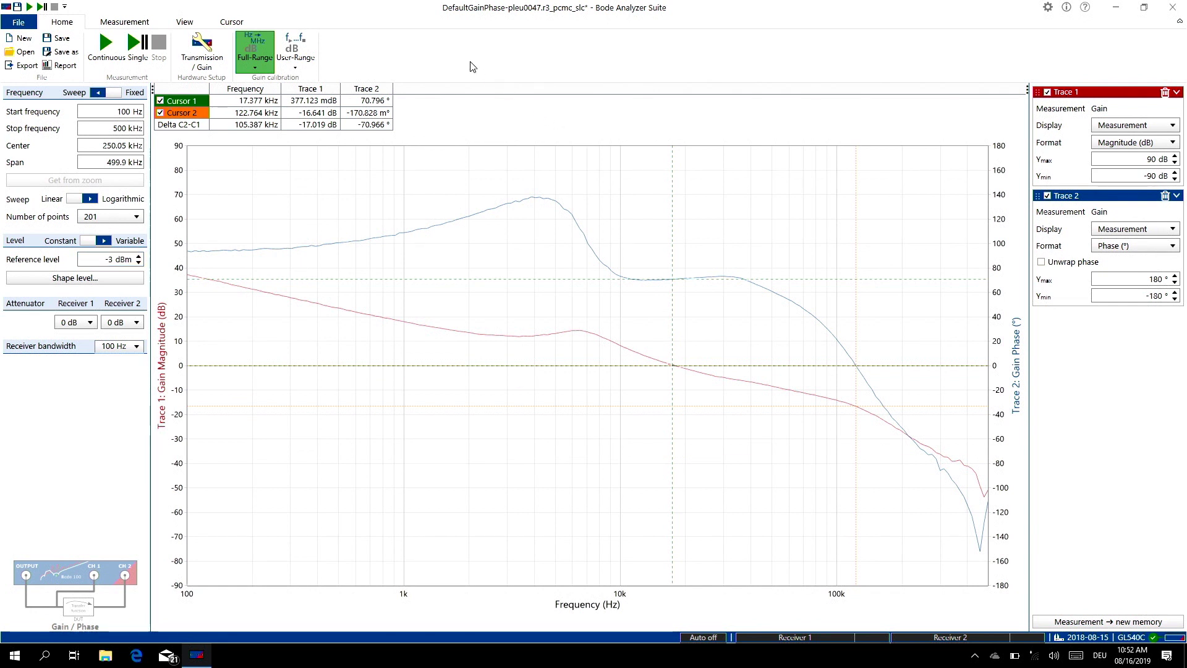
Run one new sweep and move Cursor 1 to the 0 dB crossover near 35.6 kHz, about 50° phase.
left_click(137, 44)
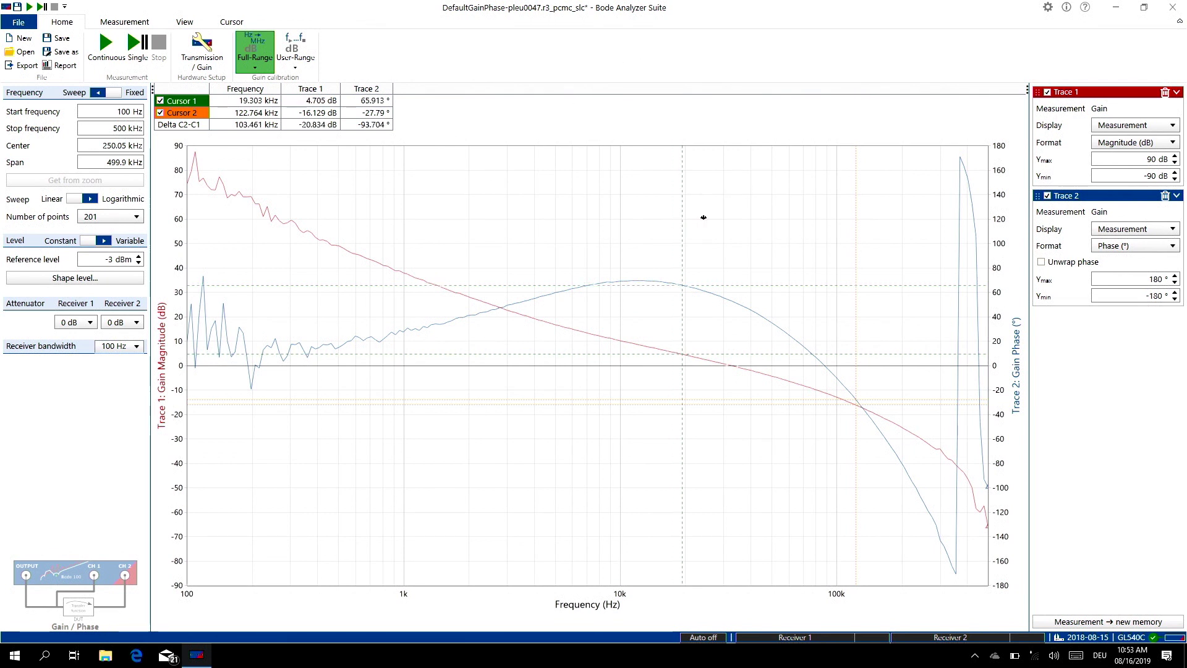
mouse_move(726, 221)
left_mouse_down()
mouse_move(748, 221)
mouse_move(736, 223)
left_mouse_up()
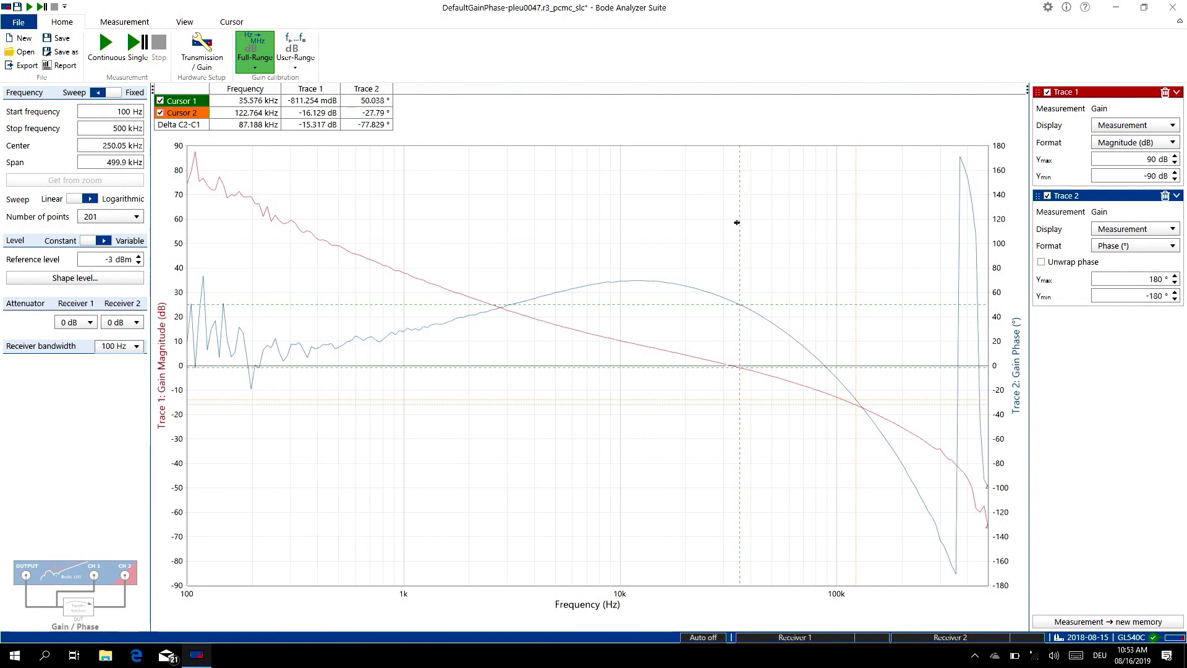